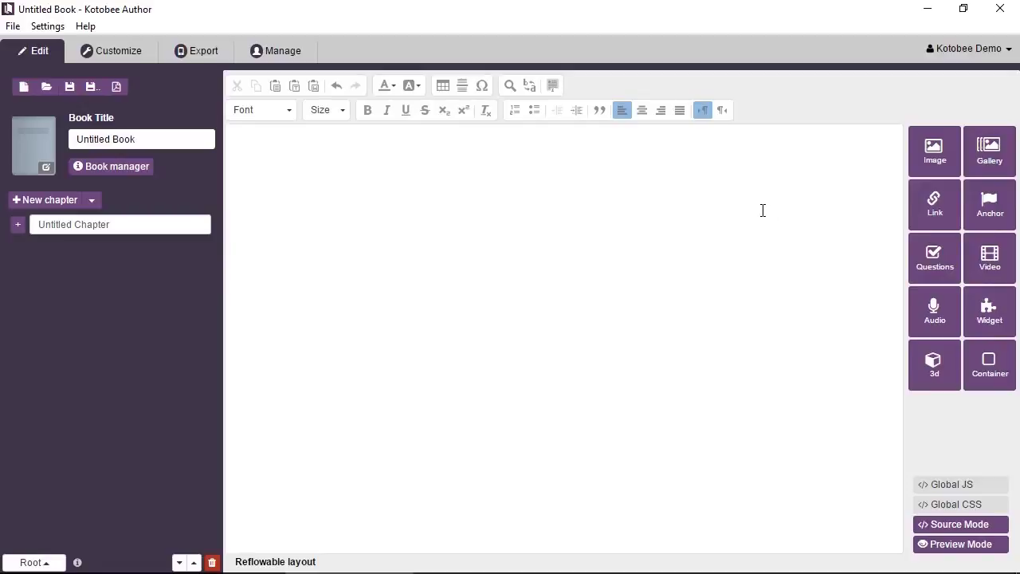
{"action": "left_click", "coordinate": [979, 170]}
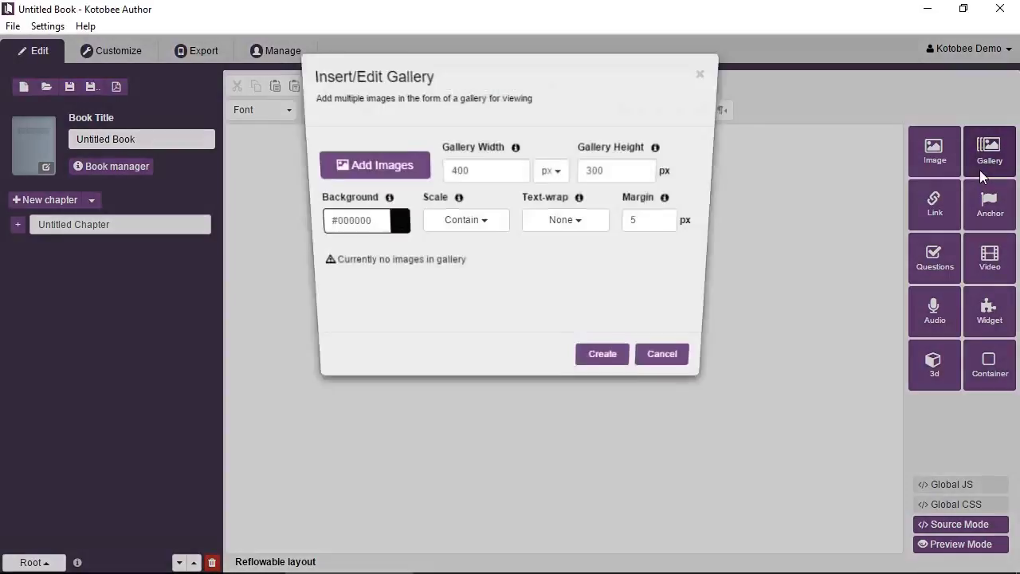
{"action": "left_click", "coordinate": [388, 169]}
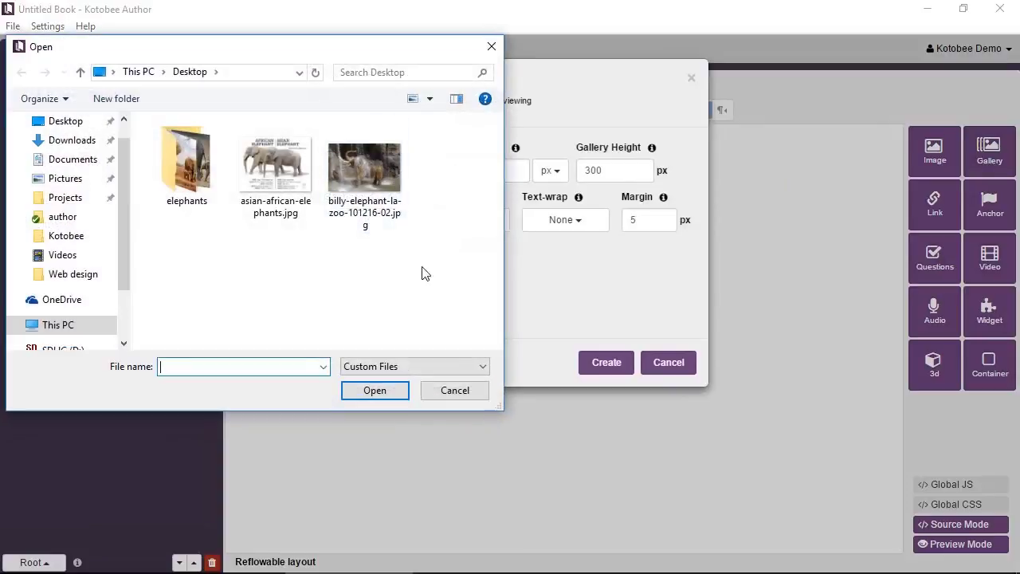
{"action": "left_click_drag", "start_coordinate": [427, 279], "coordinate": [271, 164]}
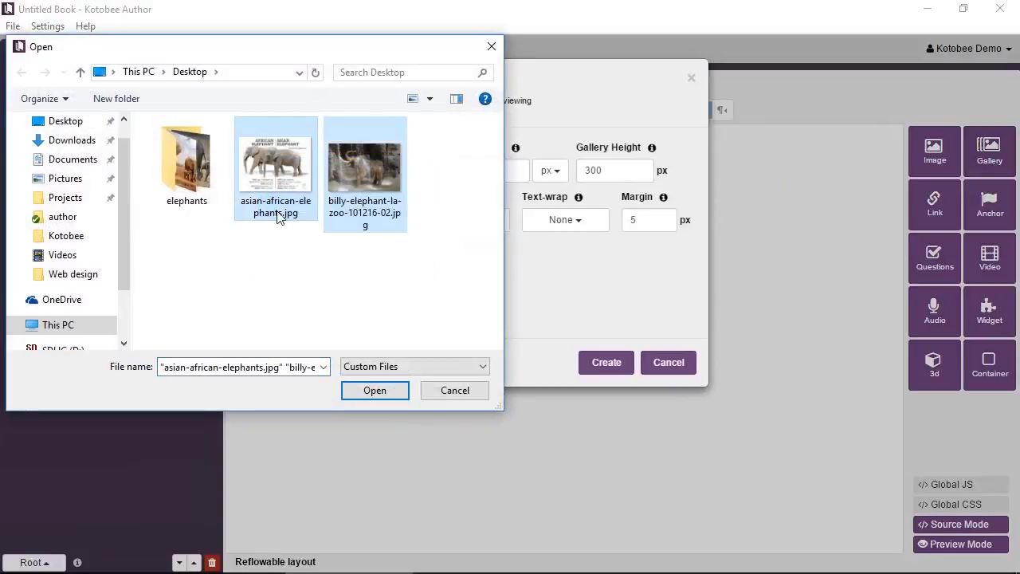
{"action": "left_click", "coordinate": [468, 390]}
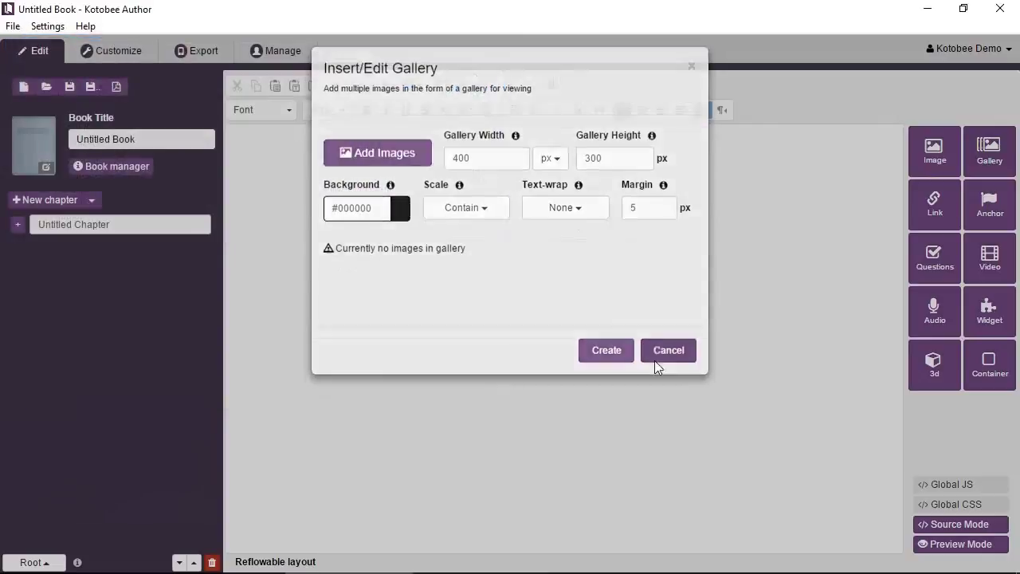
{"action": "left_click", "coordinate": [654, 362]}
Drag all four photos from the elephants folder into the Kotobee chapter as a new gallery
{"action": "left_click_drag", "start_coordinate": [553, 5], "coordinate": [599, 27]}
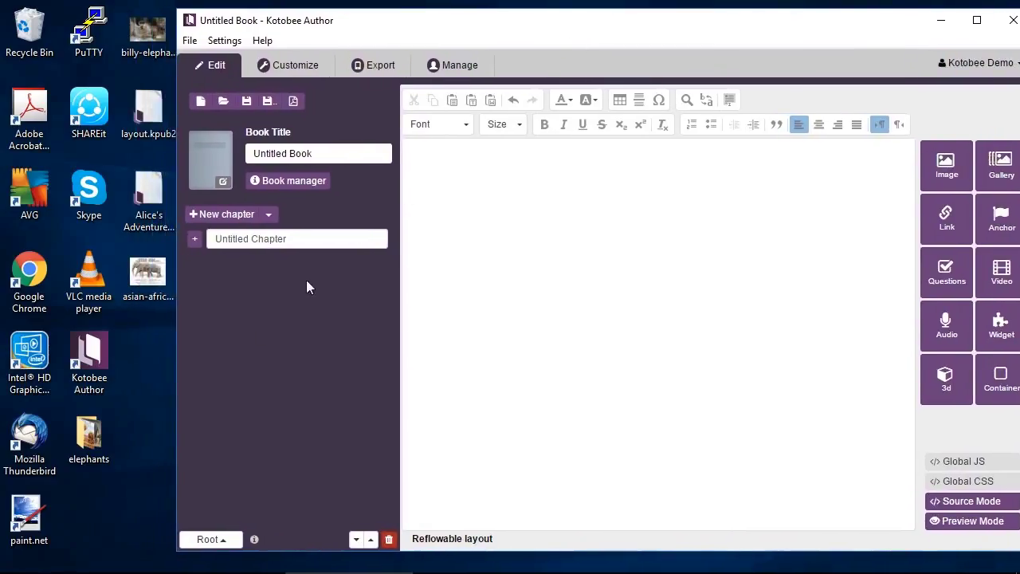
{"action": "double_click", "coordinate": [110, 442]}
{"action": "left_click_drag", "start_coordinate": [505, 374], "coordinate": [162, 197]}
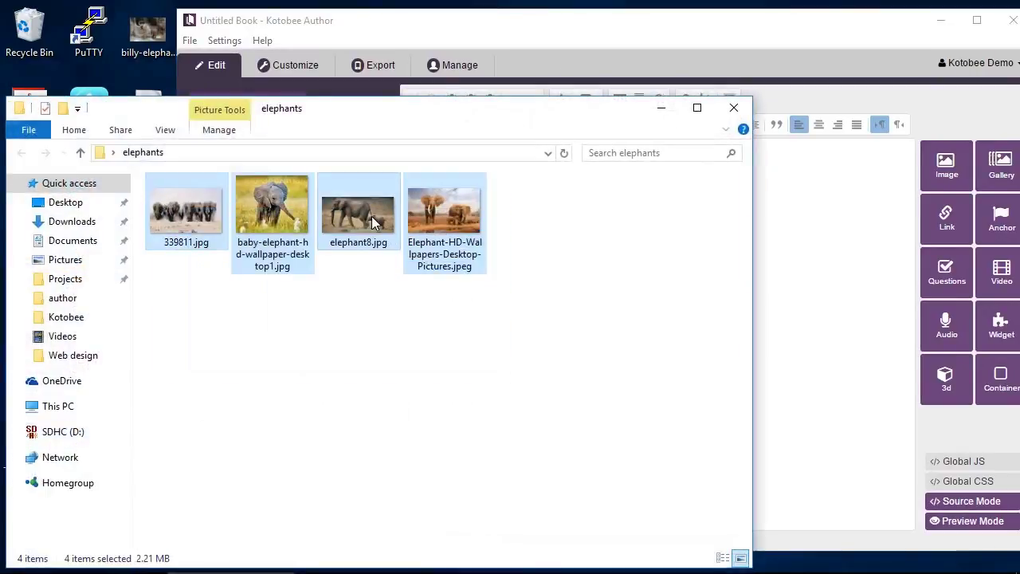
{"action": "left_click_drag", "start_coordinate": [371, 216], "coordinate": [816, 281]}
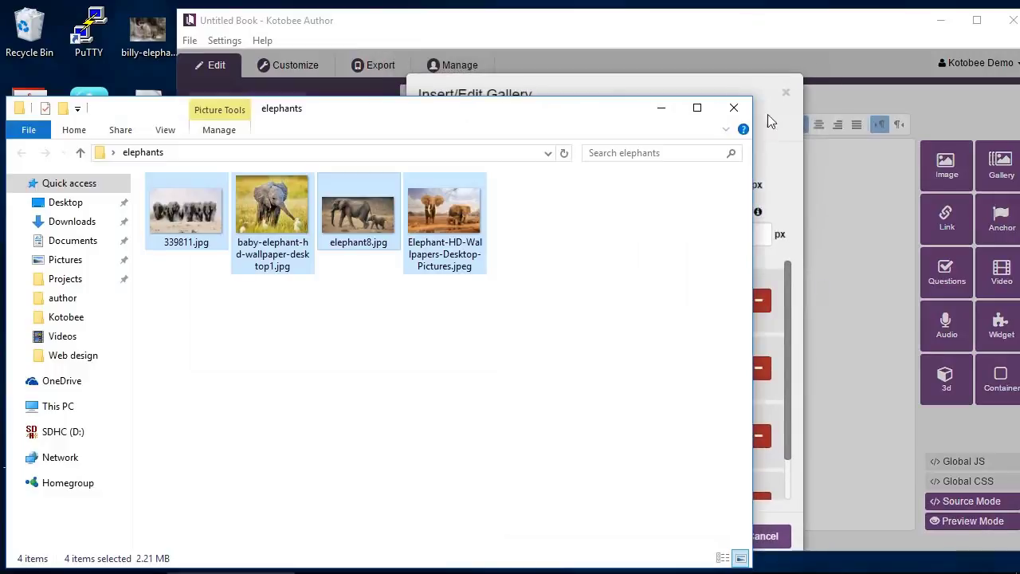
{"action": "left_click", "coordinate": [752, 44]}
{"action": "double_click", "coordinate": [751, 24]}
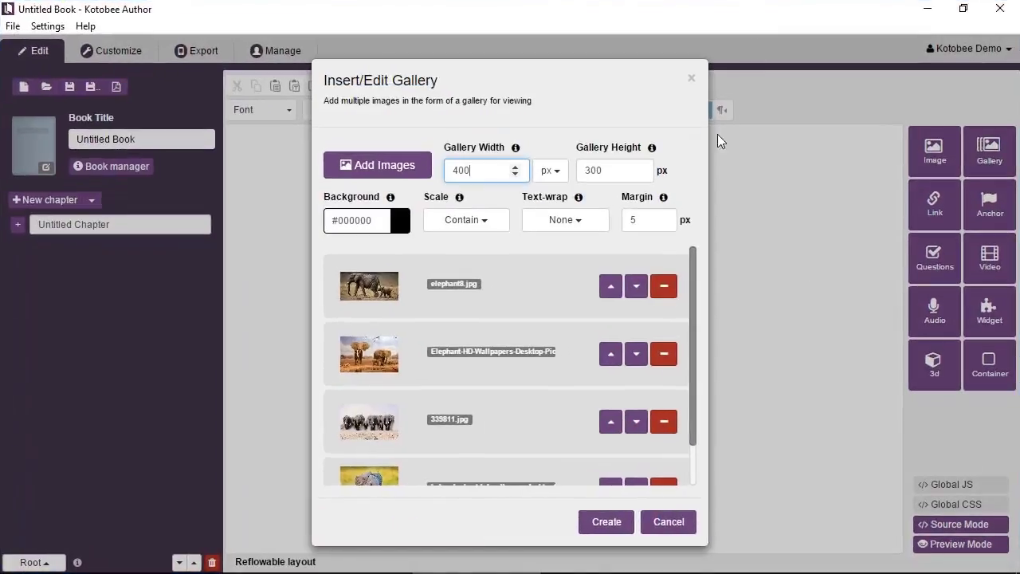
Move the baby elephant photo to the top of the list and create the four-image gallery
{"action": "scroll", "coordinate": [621, 311], "scroll_direction": "down", "scroll_amount": 1}
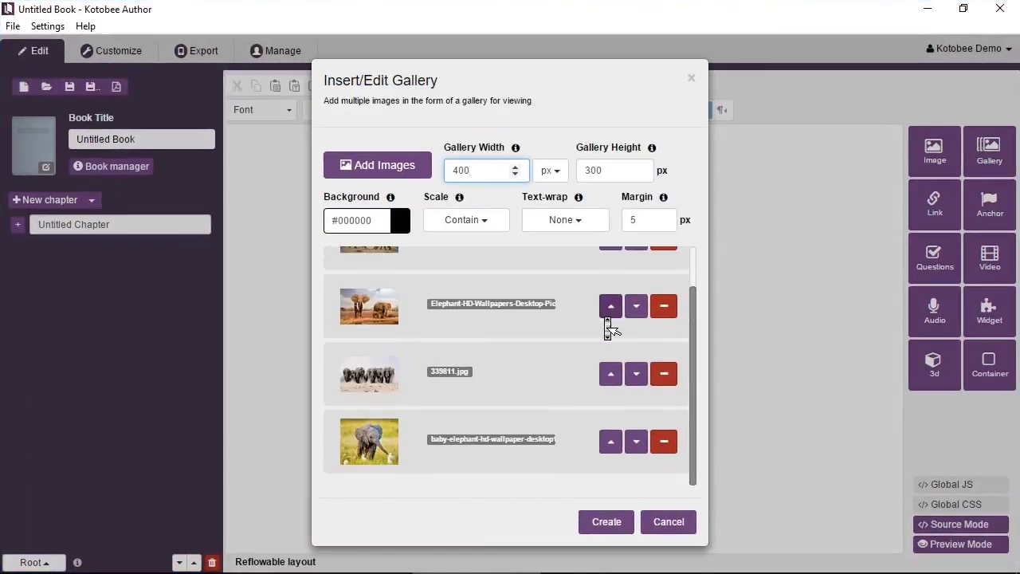
{"action": "left_click", "coordinate": [609, 443]}
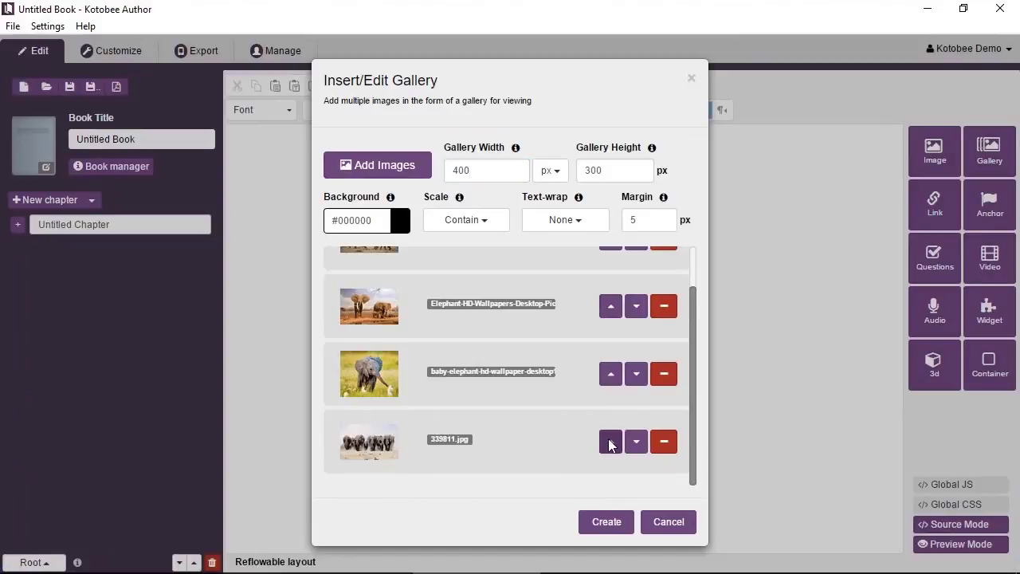
{"action": "left_click", "coordinate": [609, 375]}
{"action": "scroll", "coordinate": [611, 381], "scroll_direction": "up", "scroll_amount": 1}
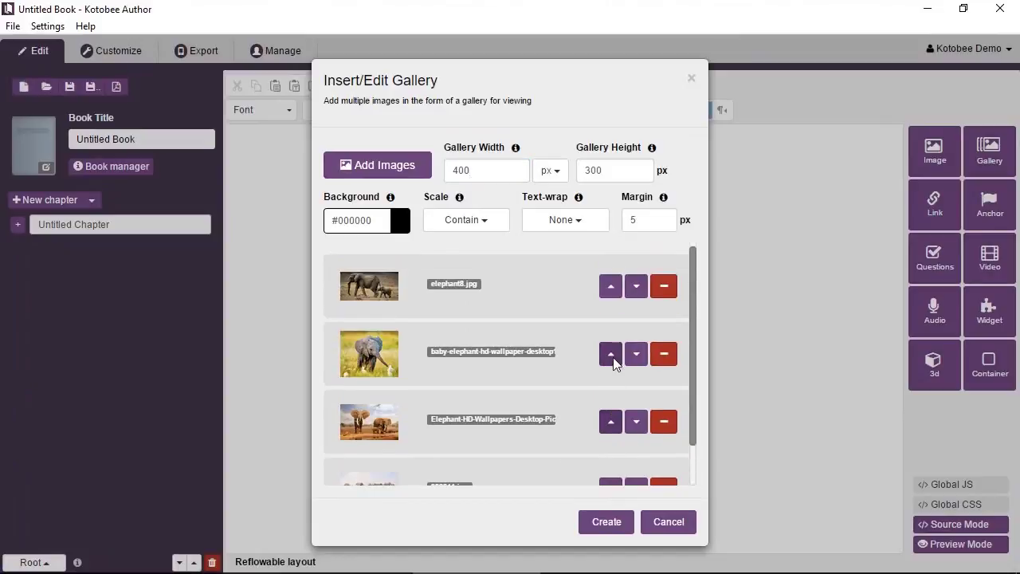
{"action": "left_click", "coordinate": [611, 354]}
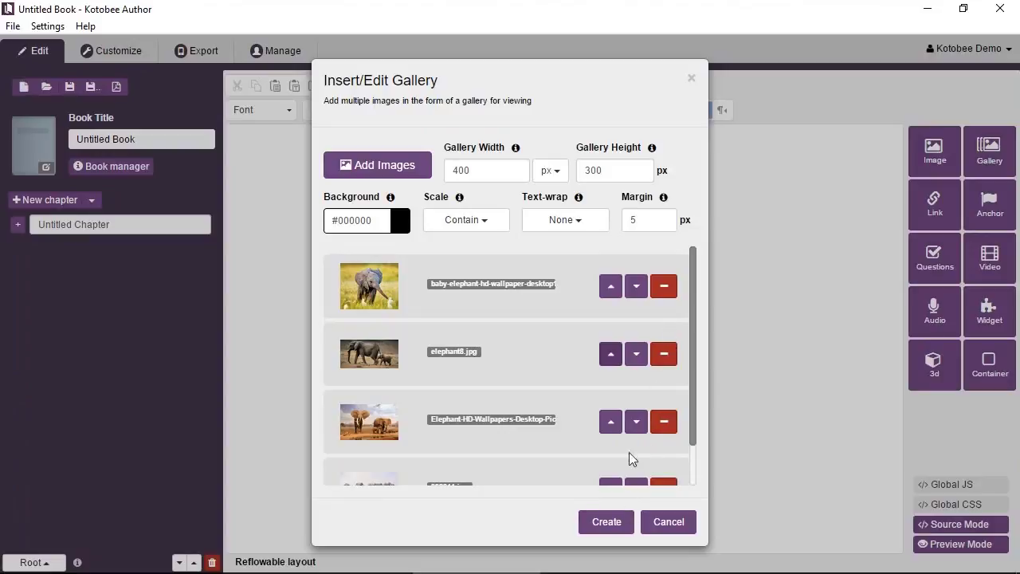
{"action": "left_click", "coordinate": [599, 523]}
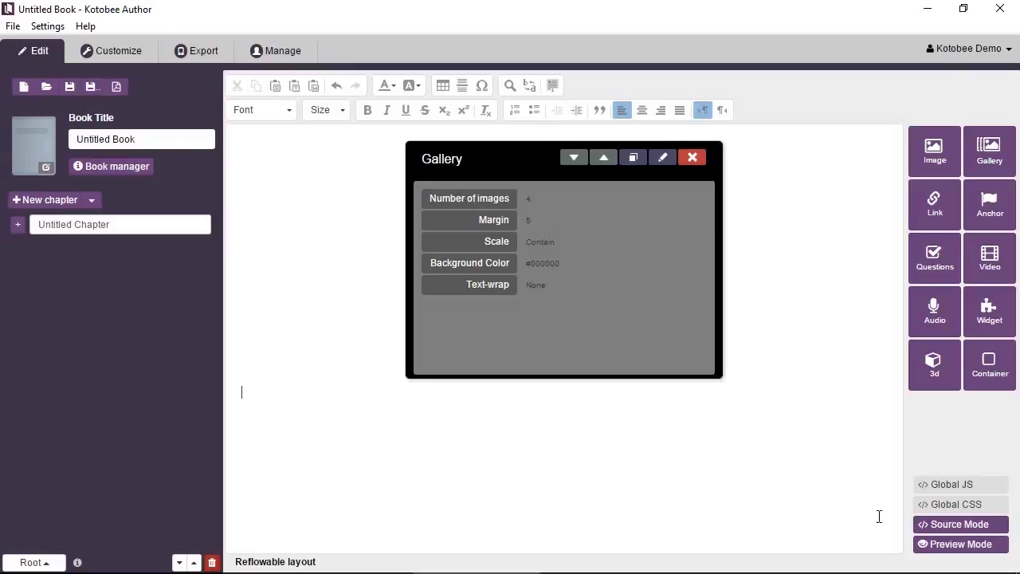
Preview the chapter and step the gallery forward two photos, then back two
{"action": "left_click", "coordinate": [935, 544]}
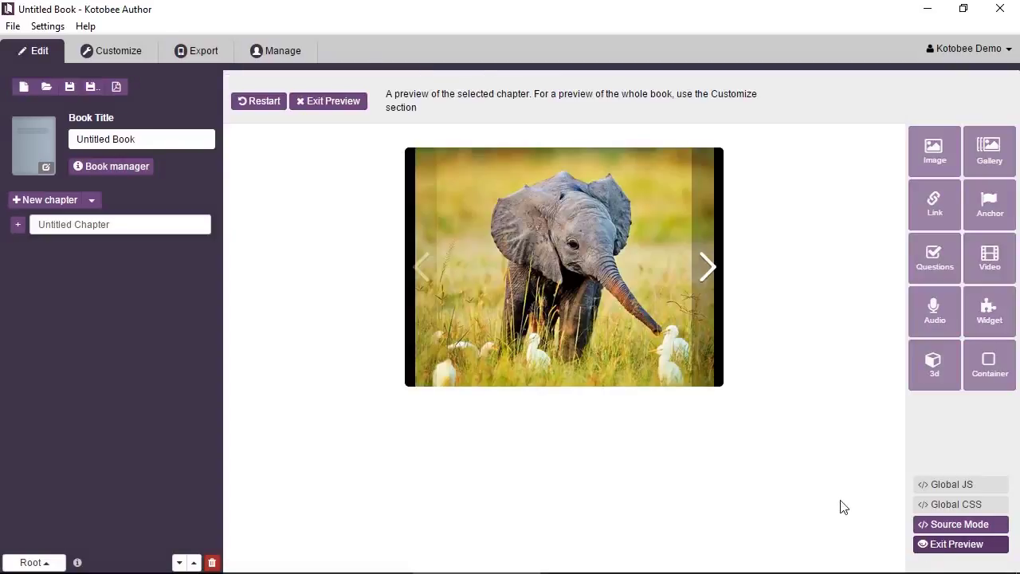
{"action": "left_click", "coordinate": [707, 280]}
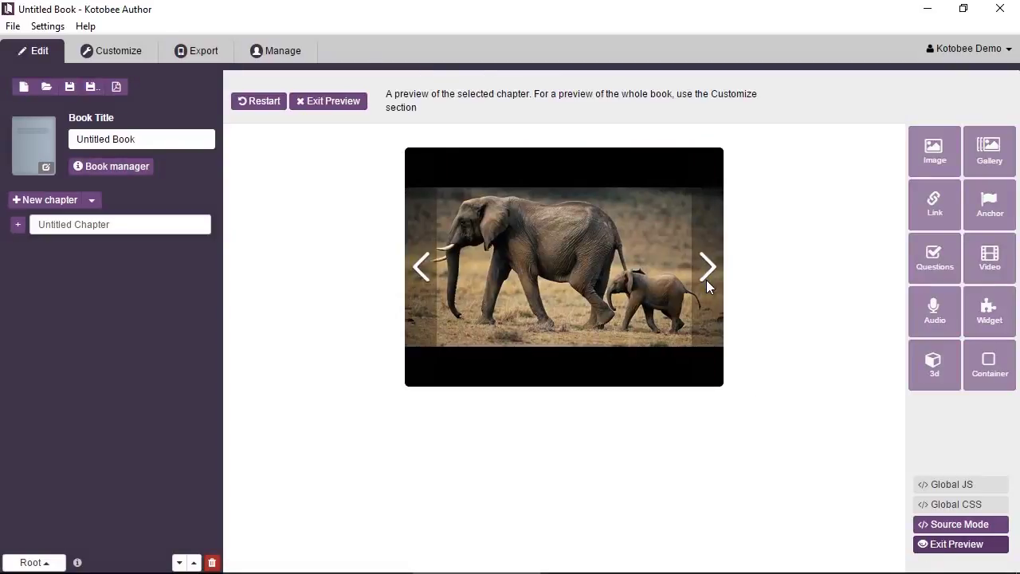
{"action": "left_click", "coordinate": [705, 280]}
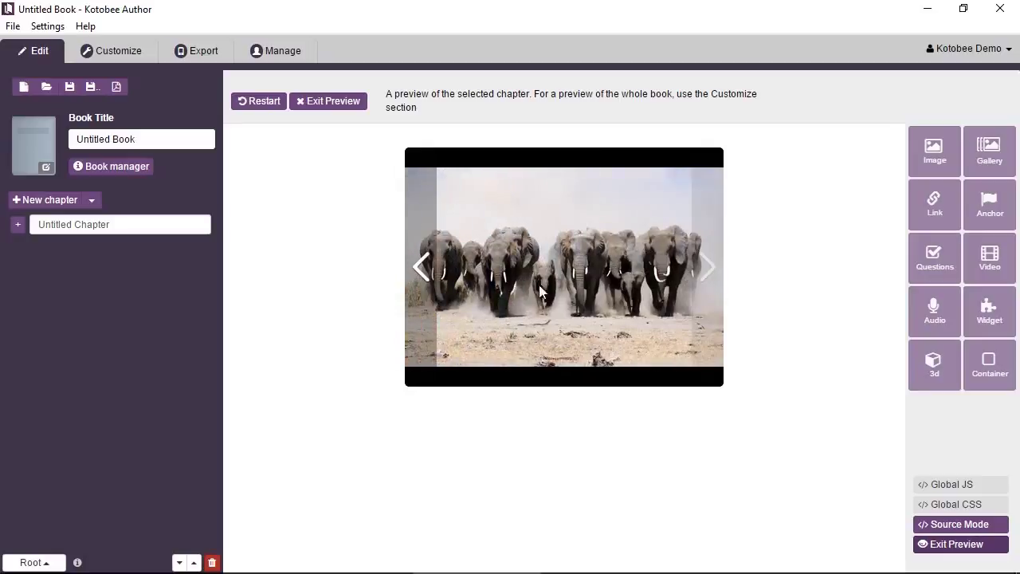
{"action": "left_click", "coordinate": [431, 281]}
{"action": "left_click", "coordinate": [430, 281]}
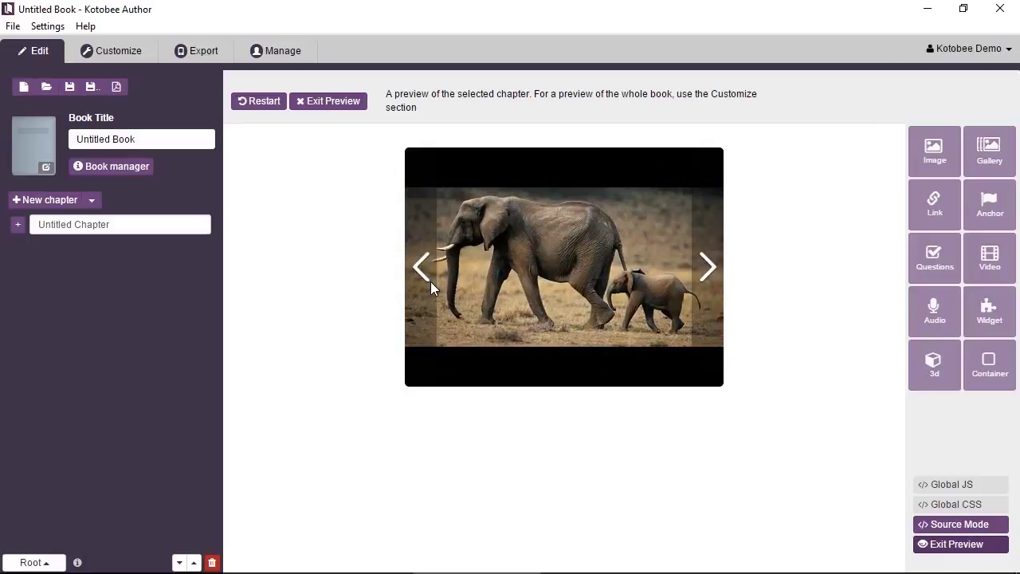
Cycle forward and back through the elephant photos again, then leave the preview
{"action": "left_click", "coordinate": [706, 300]}
{"action": "left_click", "coordinate": [705, 300]}
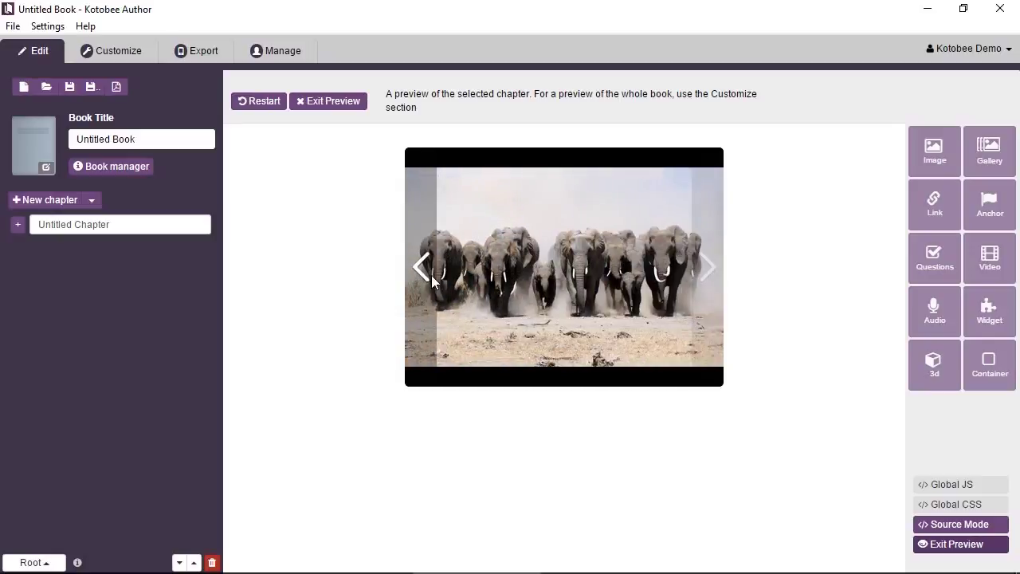
{"action": "left_click", "coordinate": [427, 274]}
{"action": "left_click", "coordinate": [427, 273]}
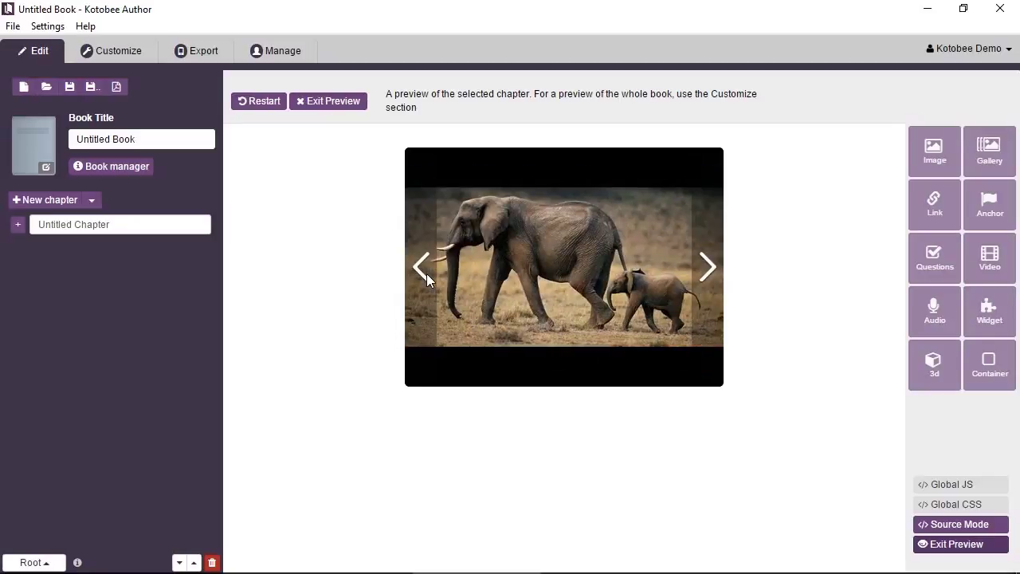
{"action": "left_click", "coordinate": [329, 101]}
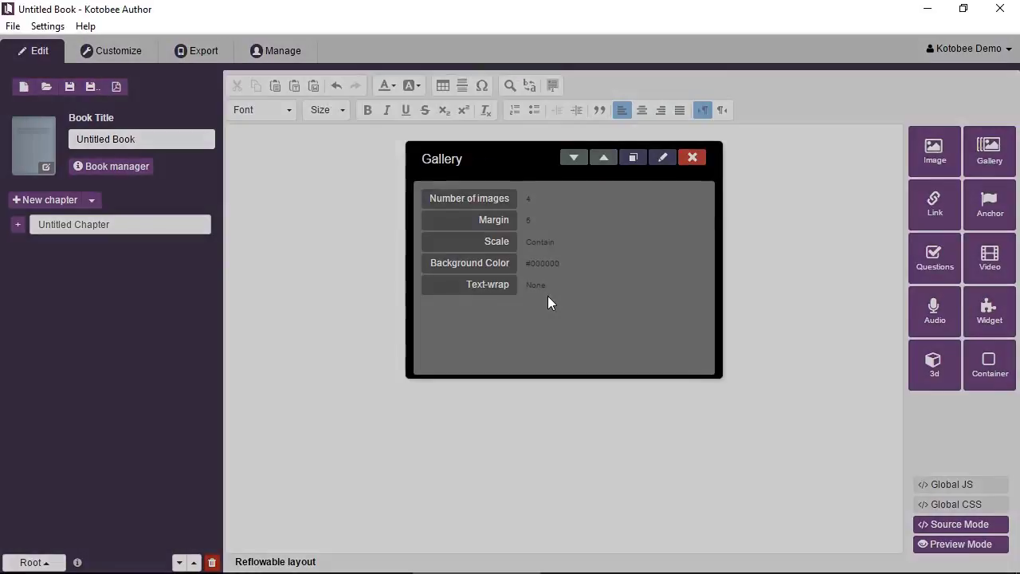
Drag the gallery block's corner to enlarge it to 672 × 403 px and reopen its settings
{"action": "double_click", "coordinate": [547, 295]}
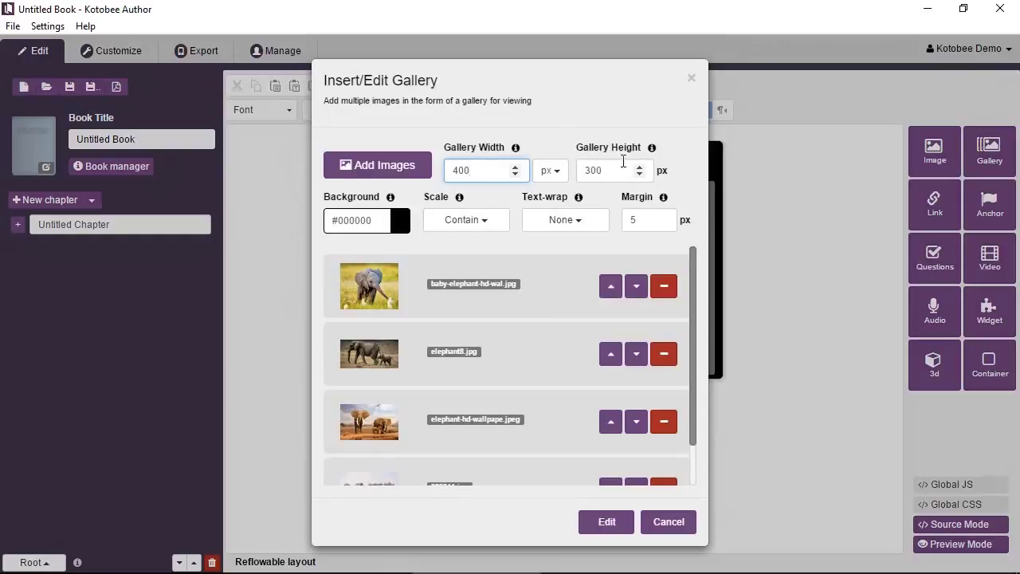
{"action": "left_click", "coordinate": [689, 79]}
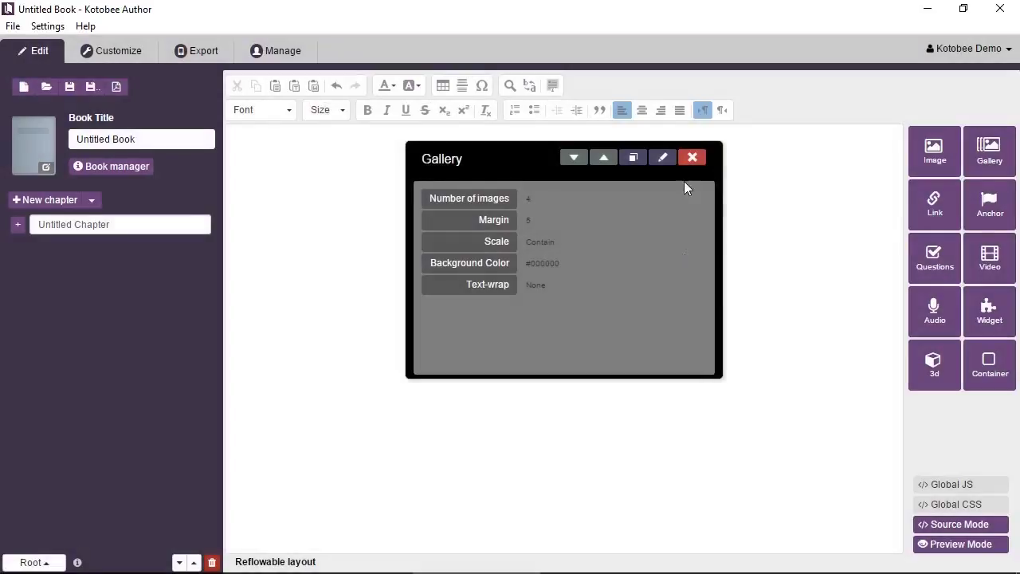
{"action": "left_click_drag", "start_coordinate": [720, 380], "coordinate": [833, 463]}
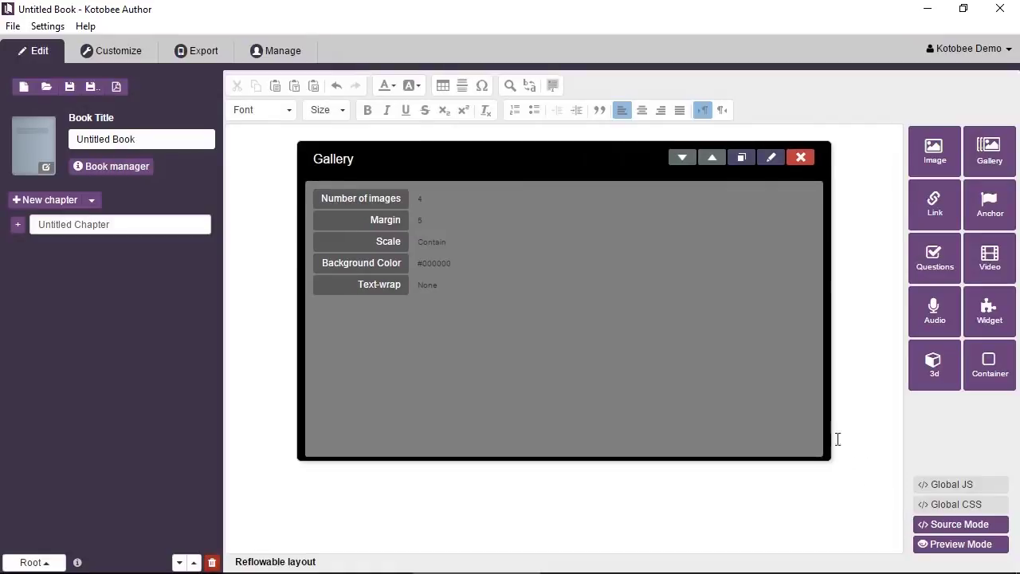
{"action": "double_click", "coordinate": [789, 384]}
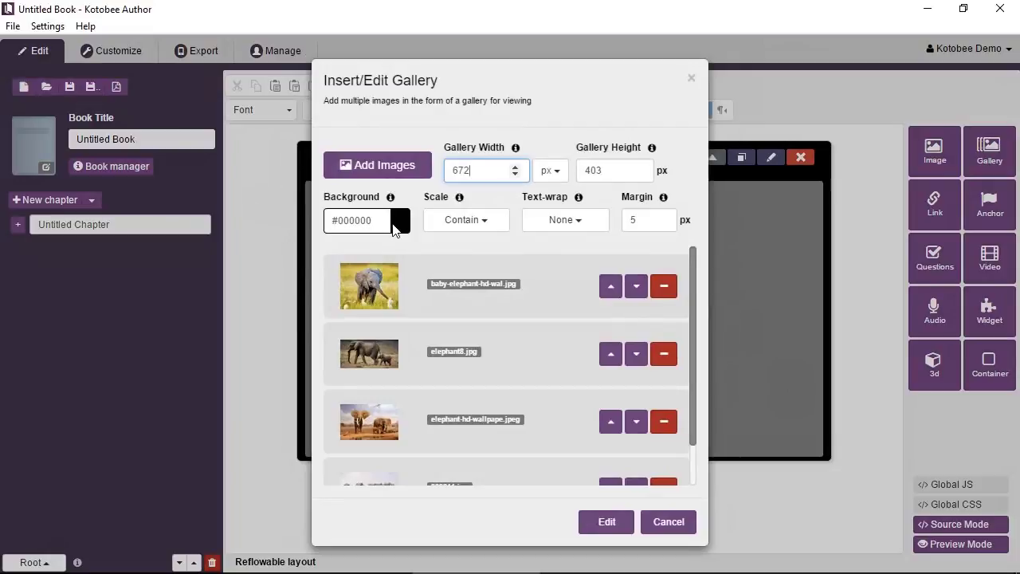
Set the gallery's image scale to Cover and apply it, leaving the background colour unchanged
{"action": "left_click", "coordinate": [387, 225]}
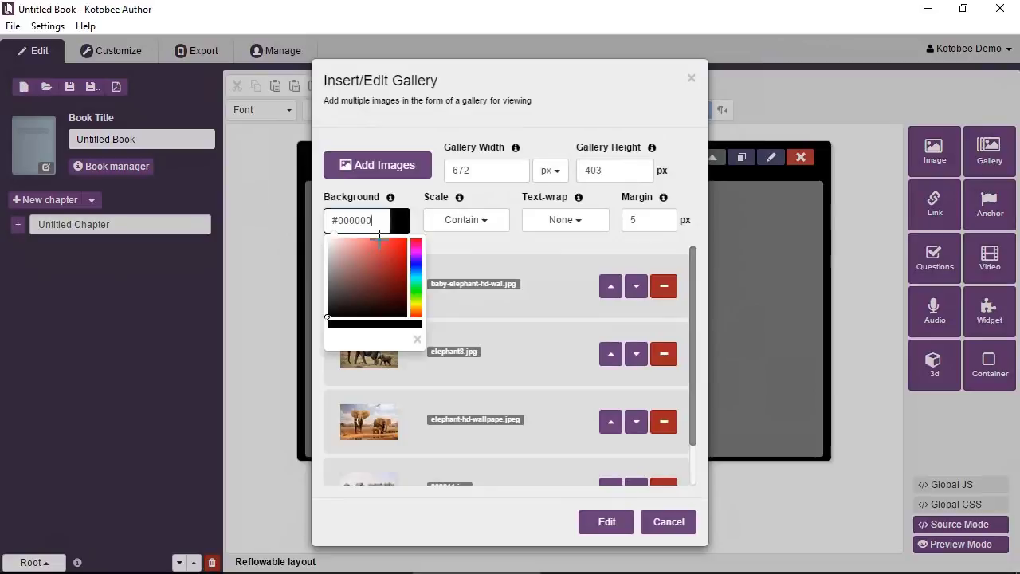
{"action": "left_click", "coordinate": [437, 209]}
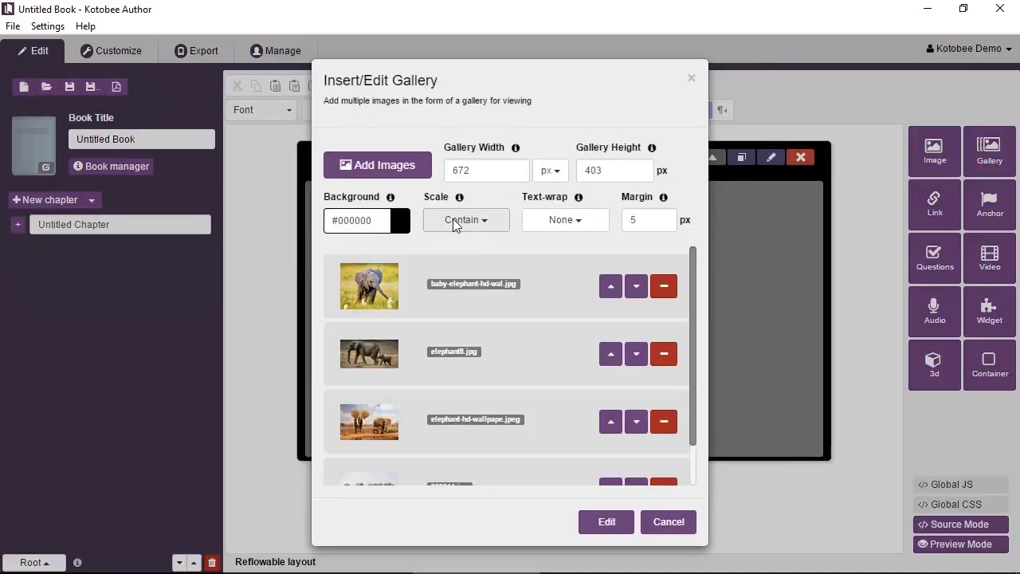
{"action": "left_click", "coordinate": [454, 219]}
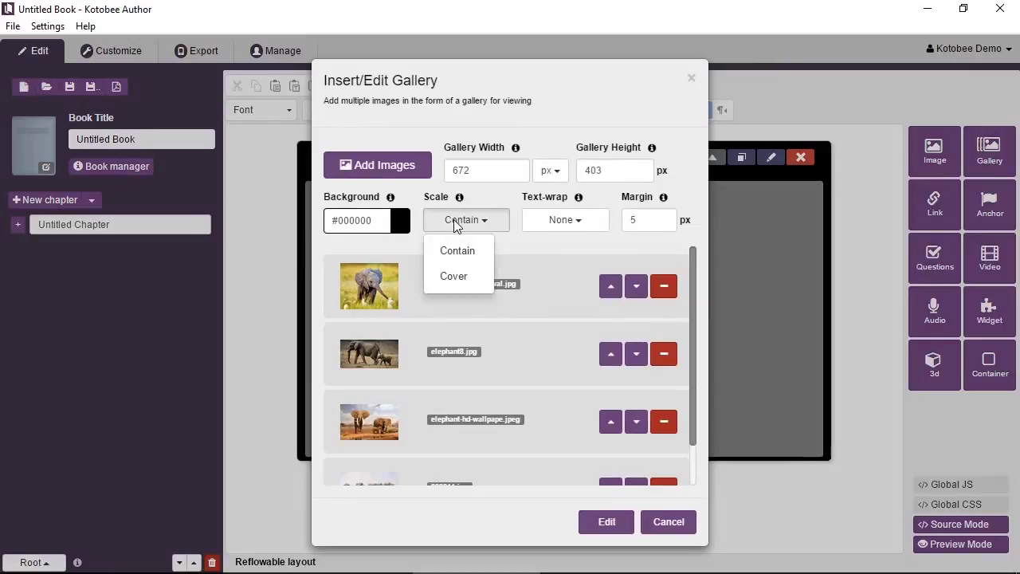
{"action": "left_click", "coordinate": [459, 279]}
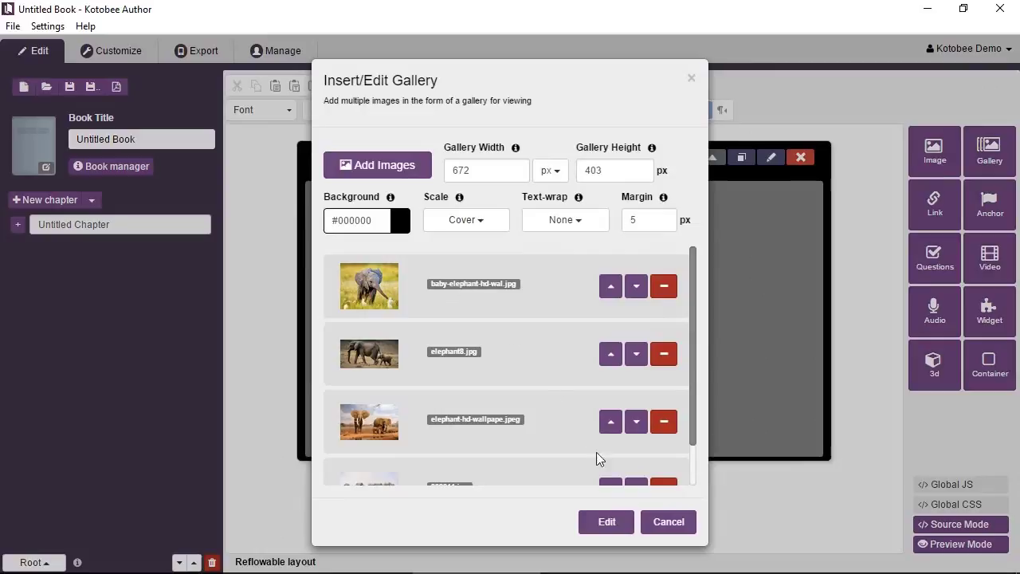
{"action": "left_click", "coordinate": [609, 512]}
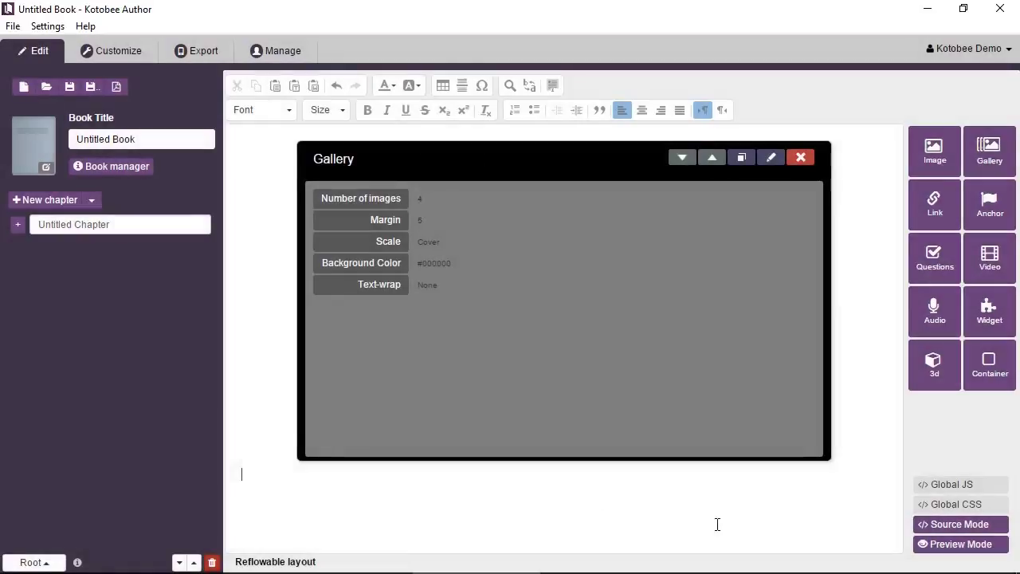
{"action": "left_click", "coordinate": [931, 545]}
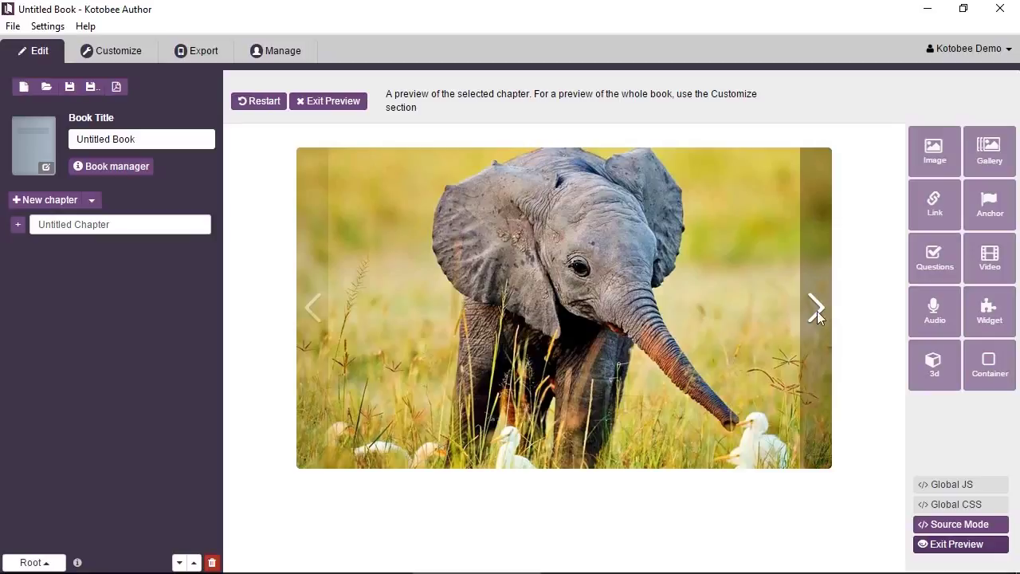
{"action": "left_click", "coordinate": [814, 348]}
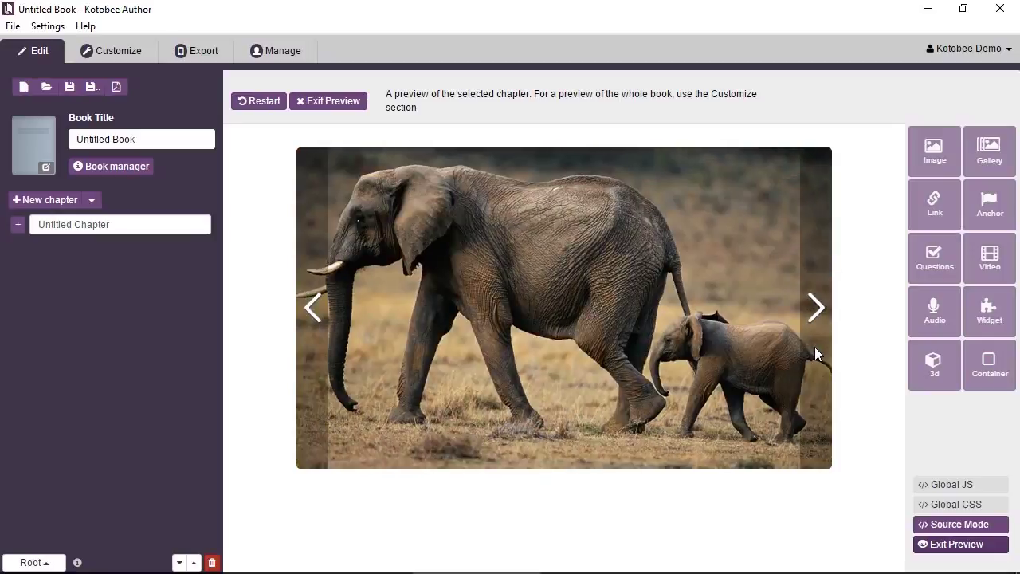
{"action": "left_click", "coordinate": [814, 348]}
{"action": "left_click", "coordinate": [814, 348]}
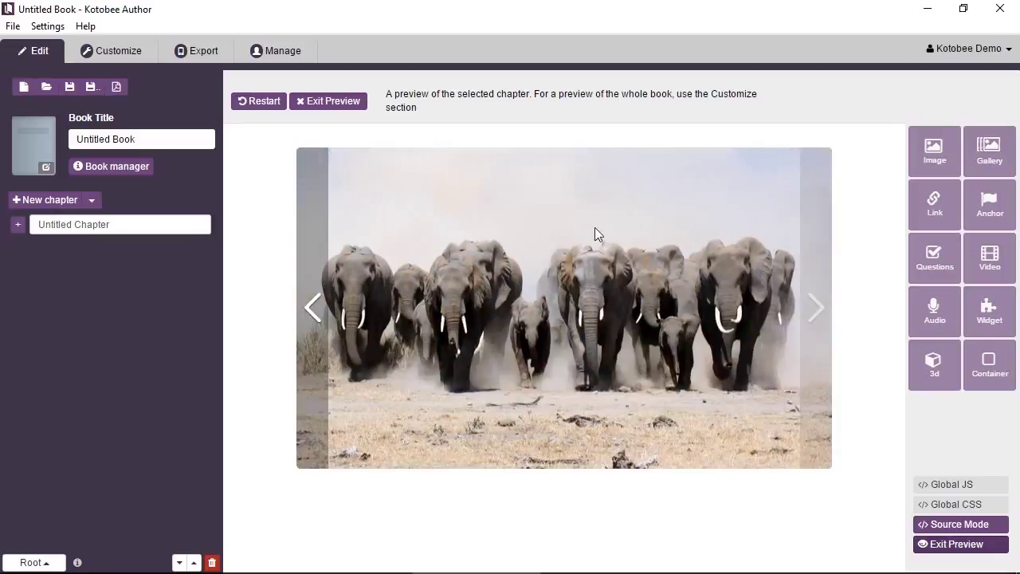
{"action": "left_click", "coordinate": [356, 103]}
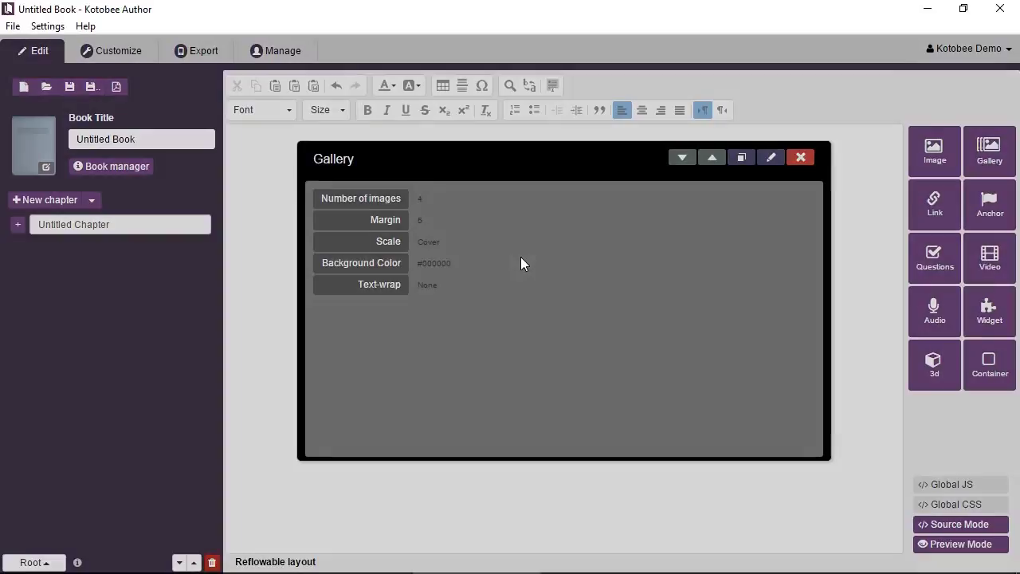
Reopen the gallery settings and review the text-wrap choices, keeping None and margin 5 px
{"action": "double_click", "coordinate": [520, 257]}
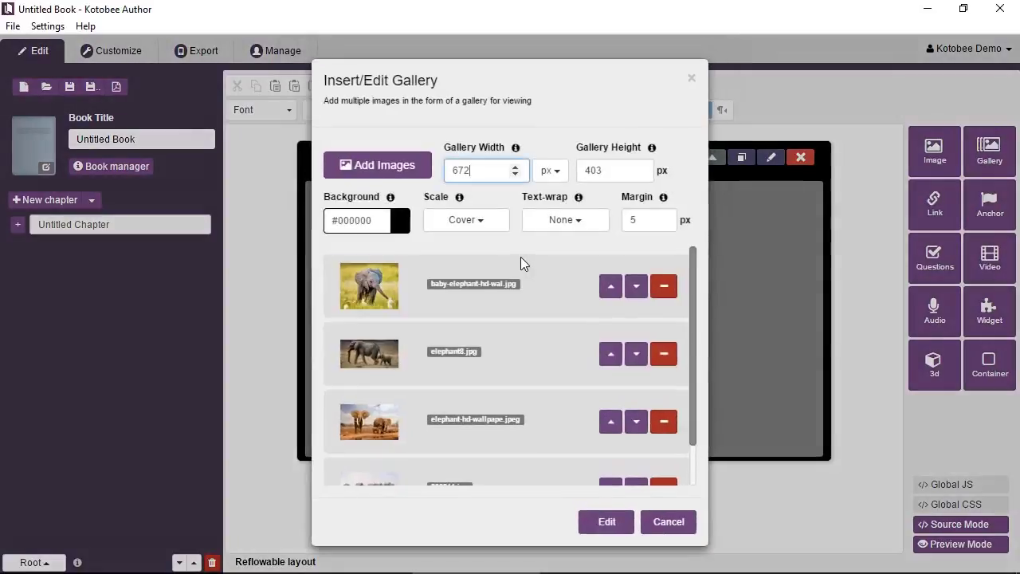
{"action": "left_click", "coordinate": [553, 220]}
{"action": "left_click", "coordinate": [617, 216]}
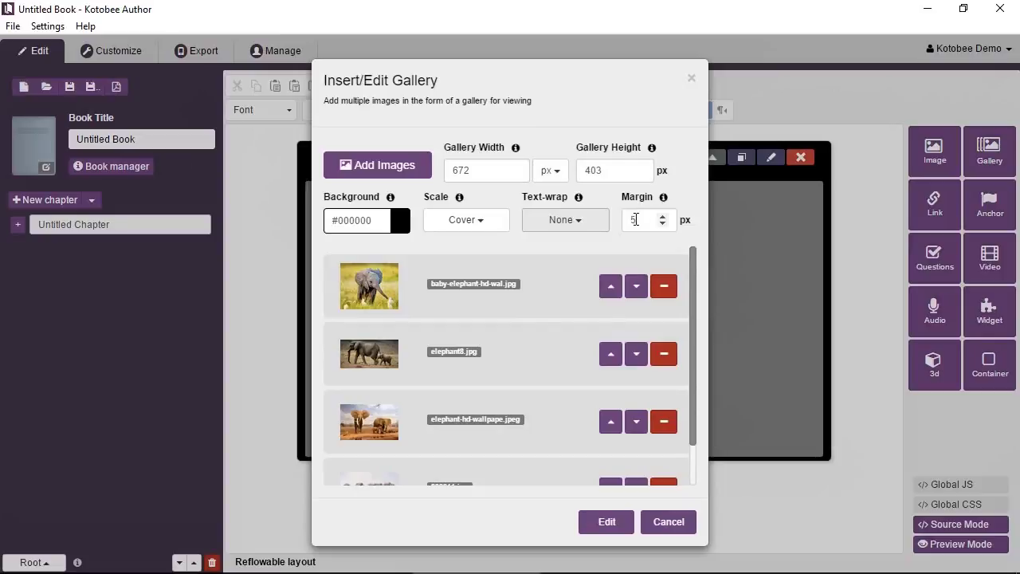
{"action": "left_click", "coordinate": [574, 220]}
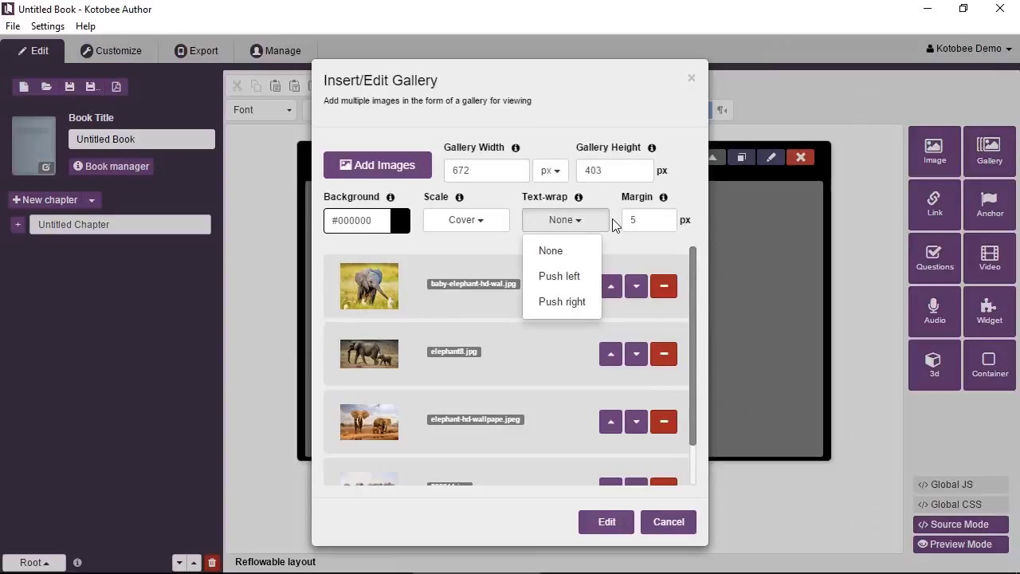
{"action": "left_click", "coordinate": [613, 220]}
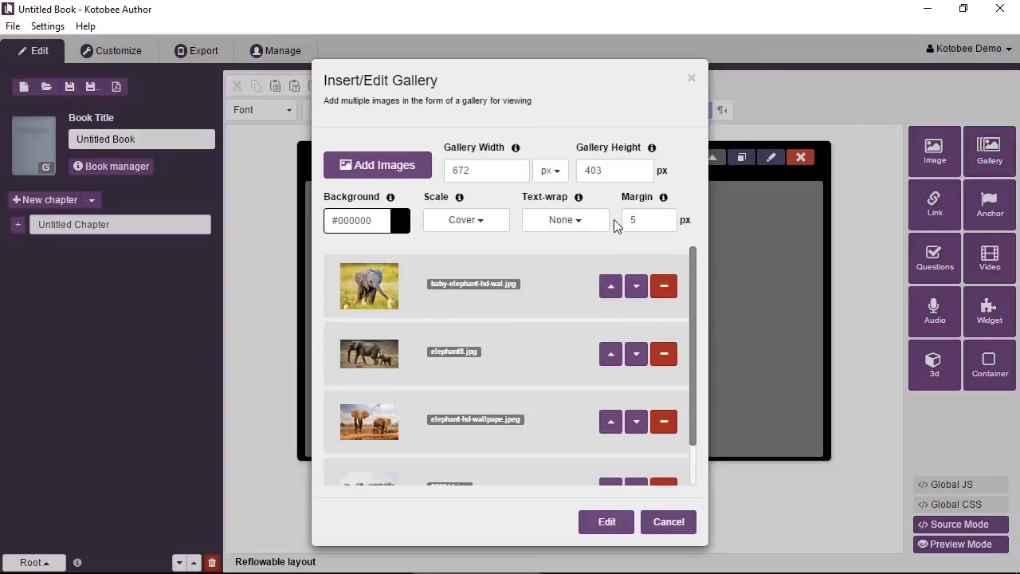